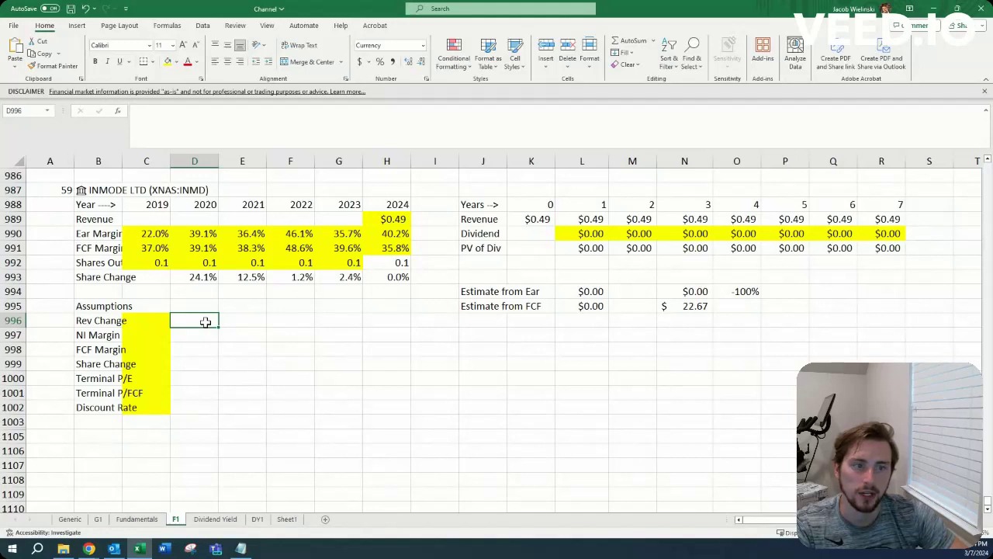
# Check InMode's 22.67 share price on Yahoo Finance, then go to its QuickFS overview.
pyautogui.click(89, 549)
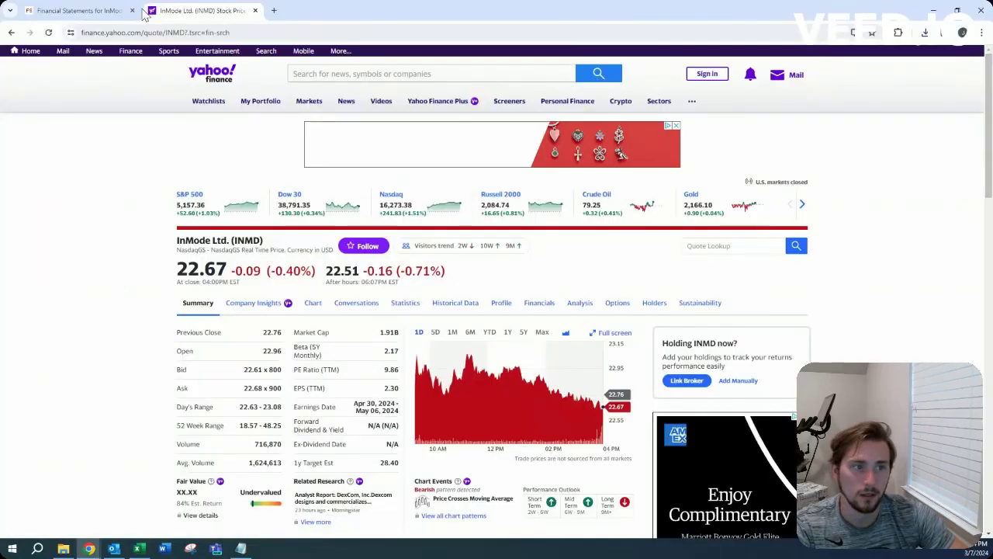
pyautogui.click(78, 10)
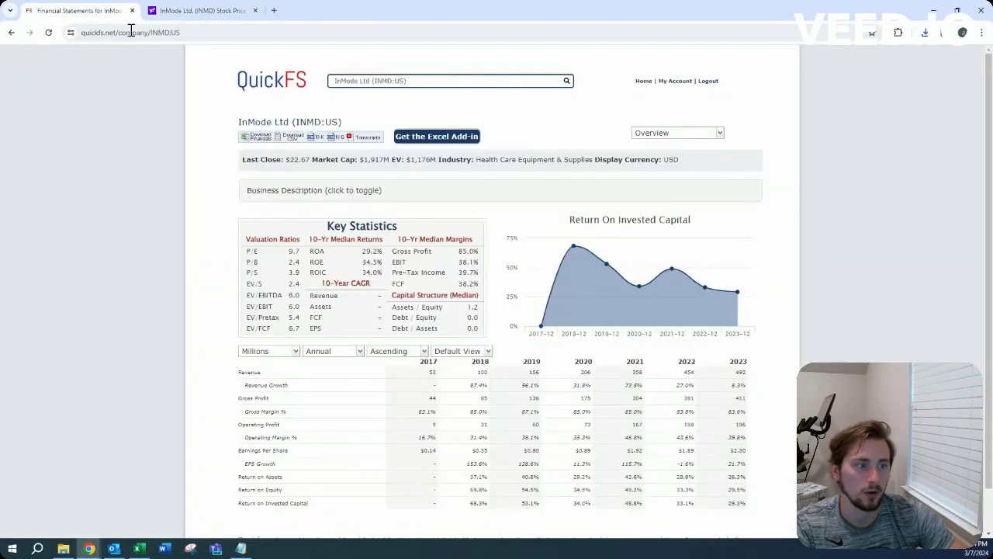
# Expand InMode's business description on QuickFS, read it, then collapse it again.
pyautogui.click(451, 198)
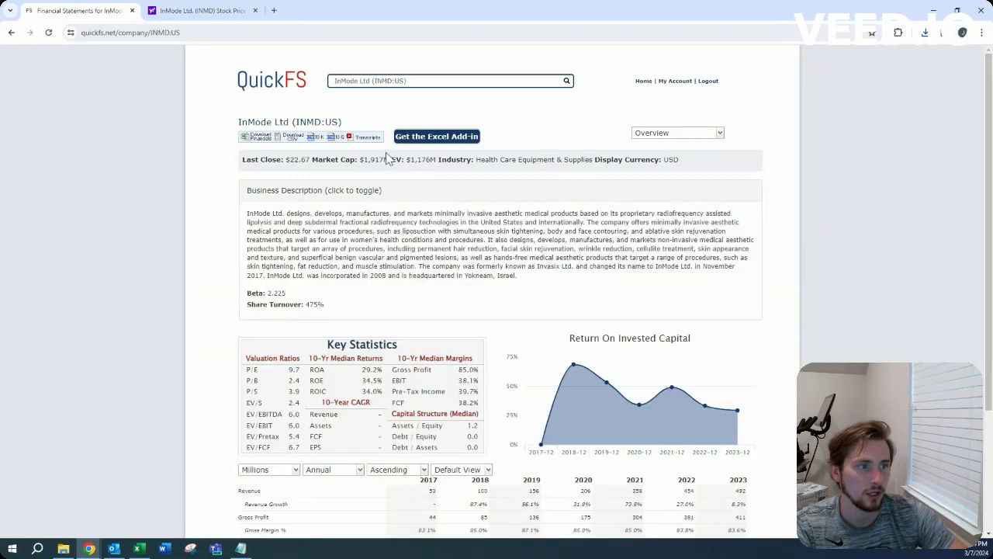
pyautogui.click(432, 192)
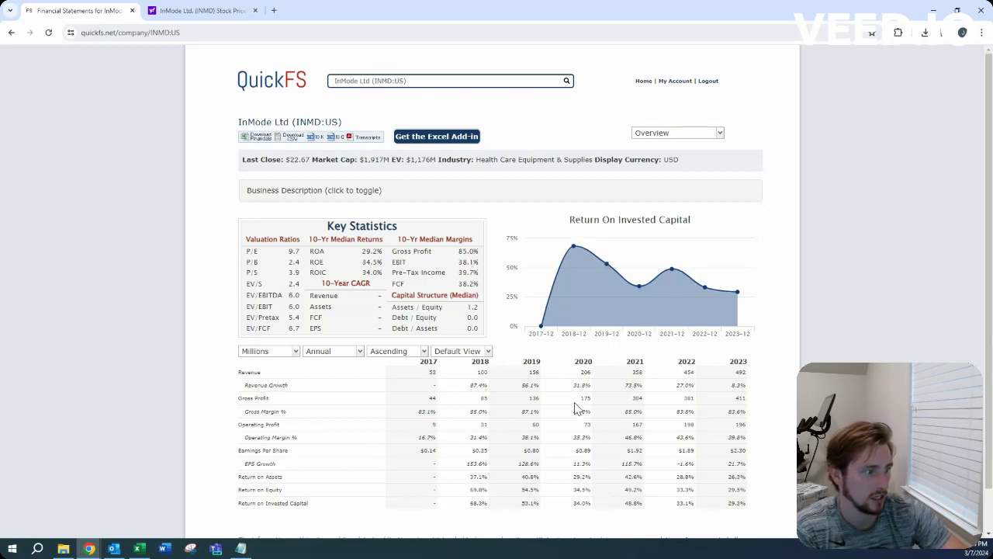
# Review InMode's income statement, then its balance sheet (cash 144, total assets 863).
pyautogui.click(684, 135)
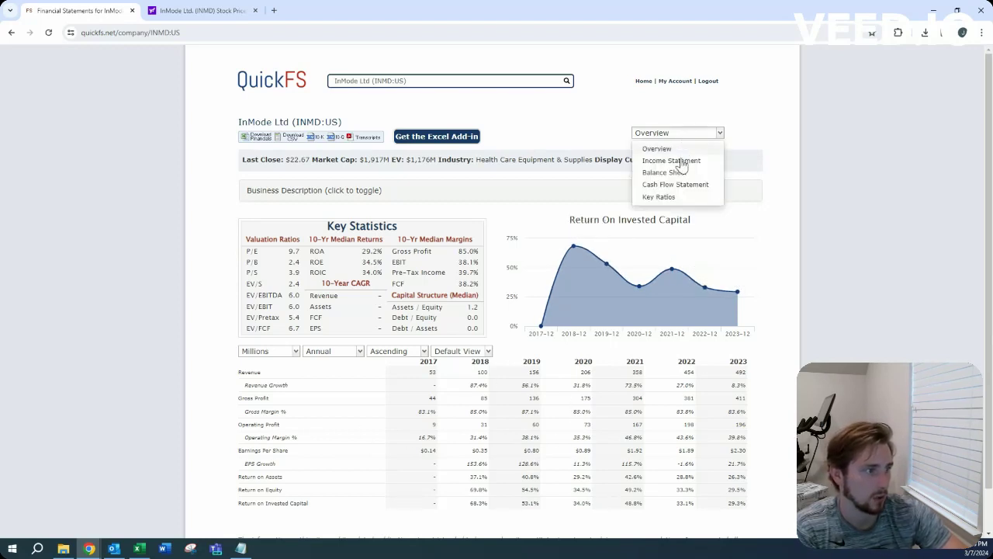
pyautogui.click(675, 161)
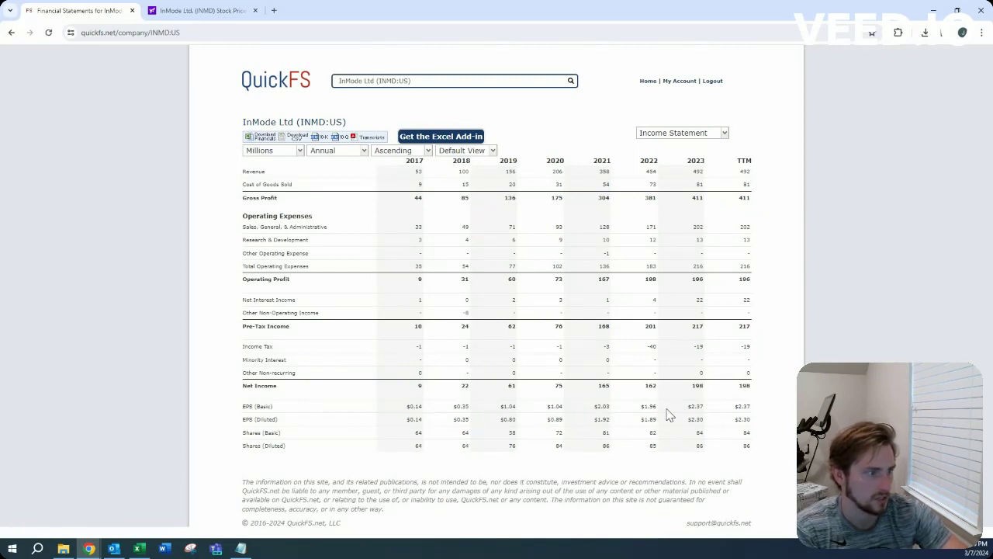
pyautogui.click(671, 136)
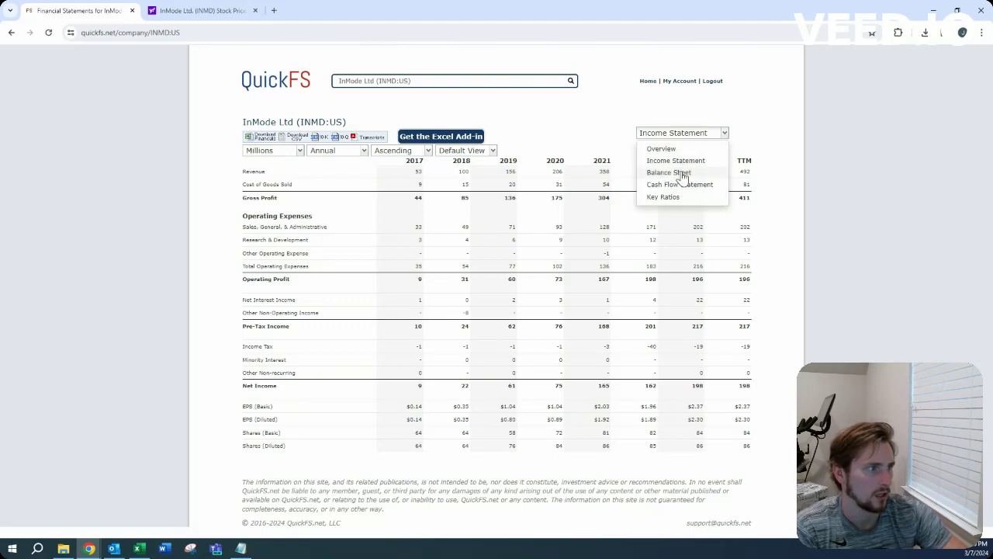
pyautogui.click(683, 174)
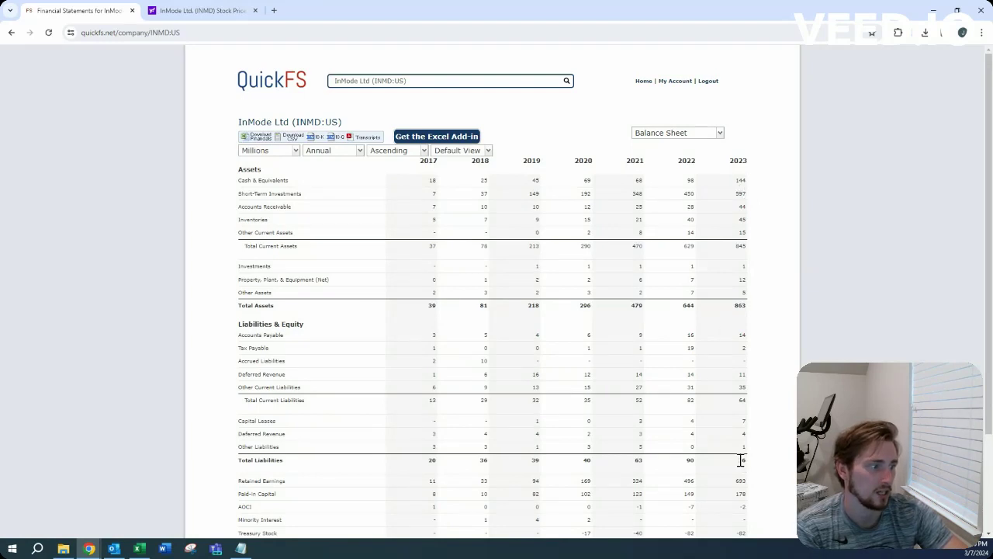
pyautogui.moveTo(743, 460); pyautogui.dragTo(722, 231)
pyautogui.click(693, 153)
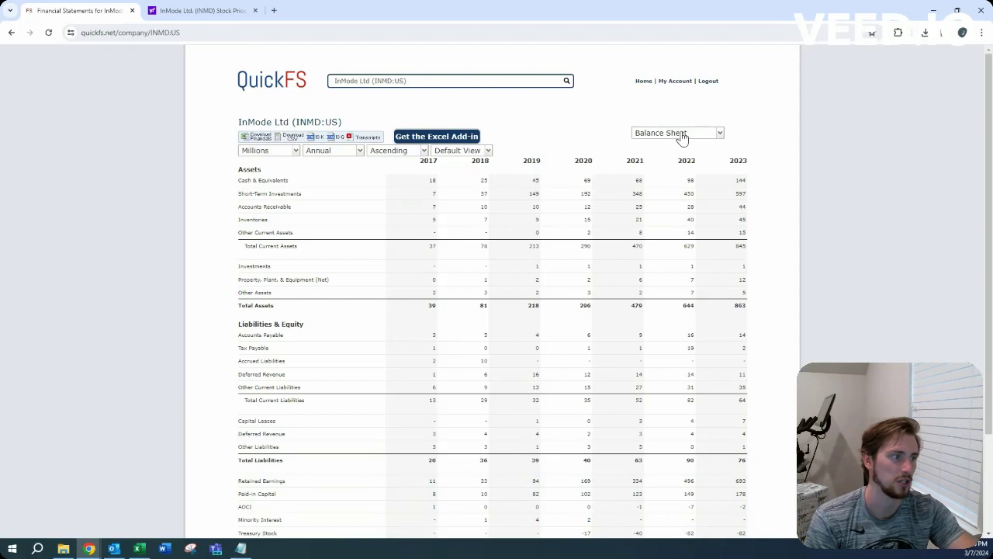
pyautogui.click(681, 134)
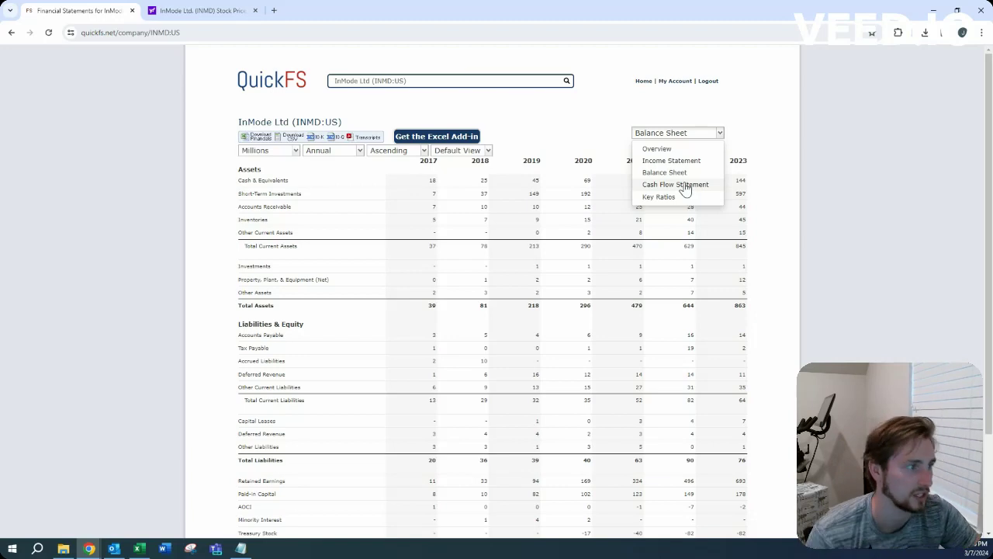
# Show InMode's cash flow statement, with 177 operating cash flow in 2023.
pyautogui.click(693, 208)
pyautogui.click(687, 136)
pyautogui.click(680, 187)
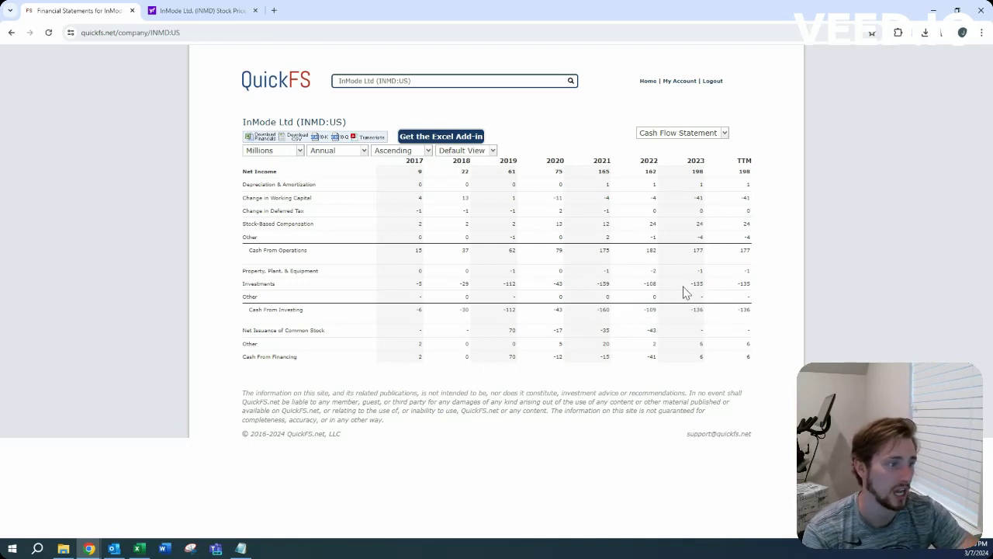
# Switch between InMode's overview and cash flow statement, ending on the overview.
pyautogui.click(691, 133)
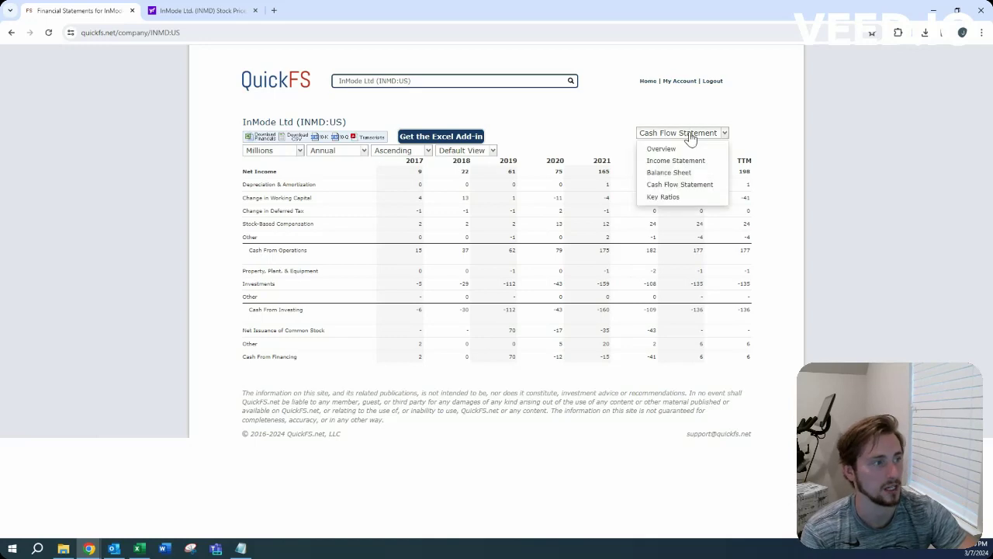
pyautogui.click(687, 147)
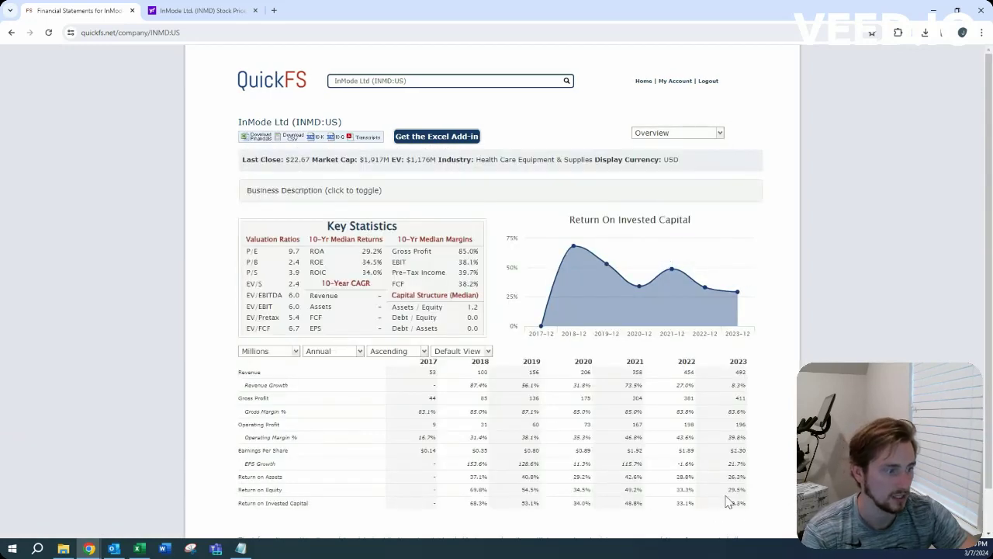
pyautogui.click(671, 134)
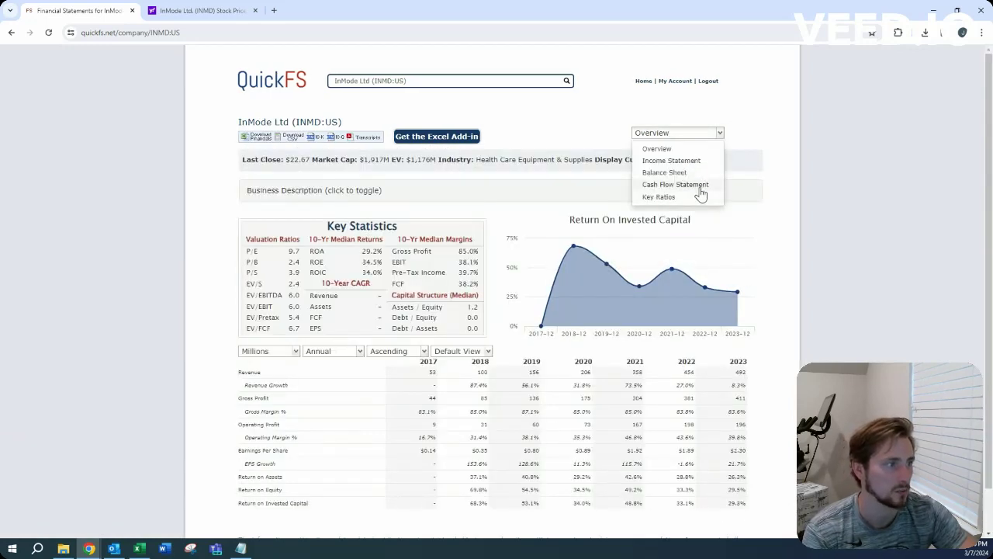
pyautogui.click(698, 184)
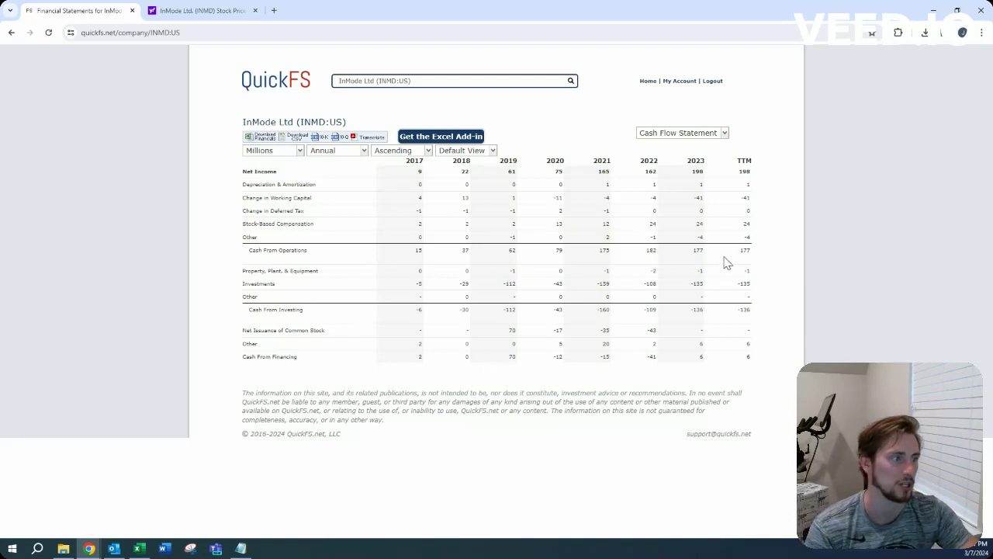
pyautogui.click(677, 134)
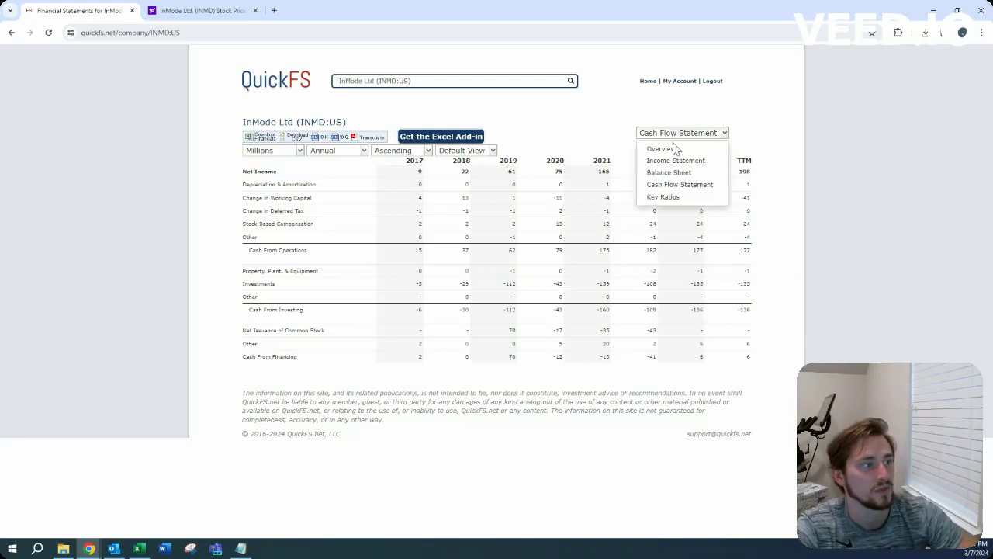
pyautogui.click(660, 148)
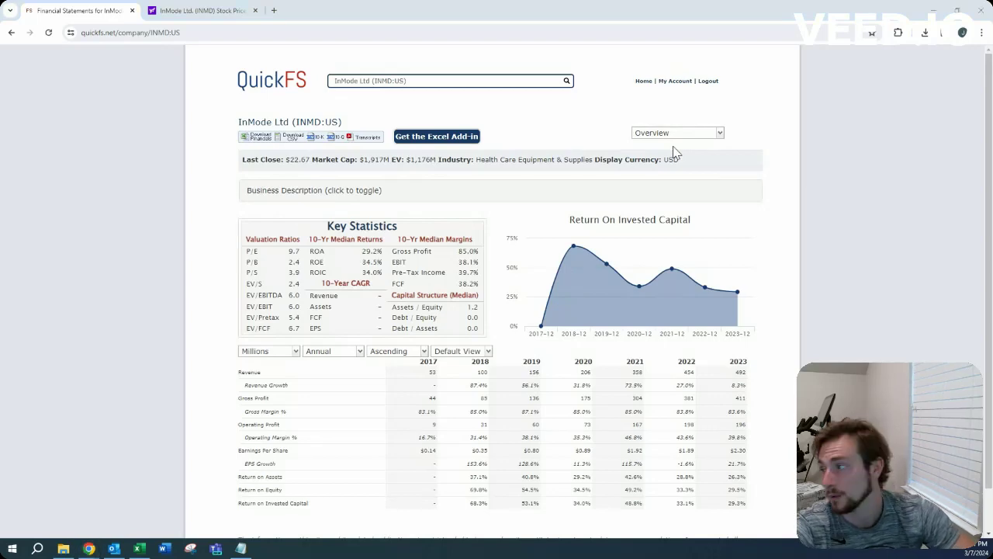
# After comparing with QuickFS, set the revenue change assumption in C996 to 7%.
pyautogui.hotkey('alt', 'Tab')
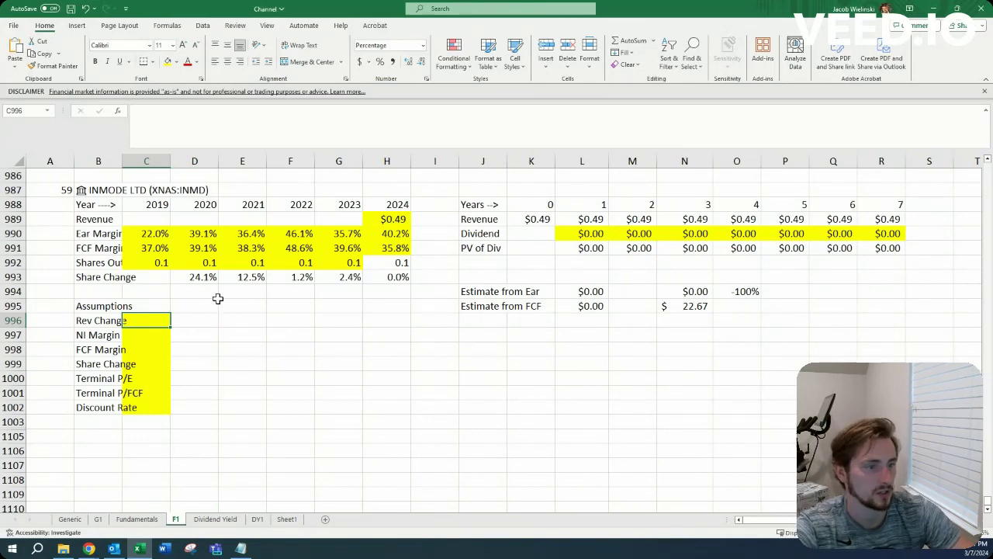
pyautogui.hotkey('alt', 'Tab')
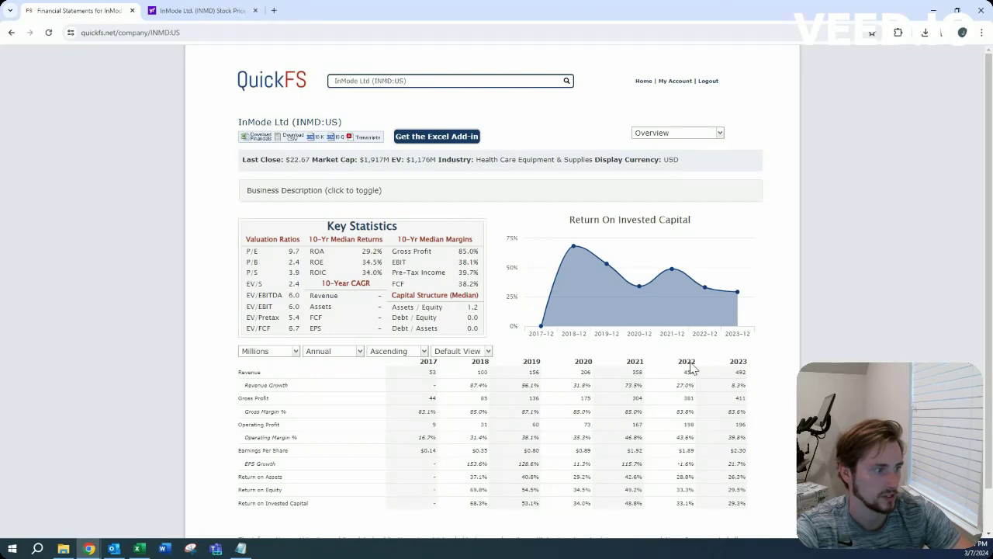
pyautogui.hotkey('alt', 'Tab')
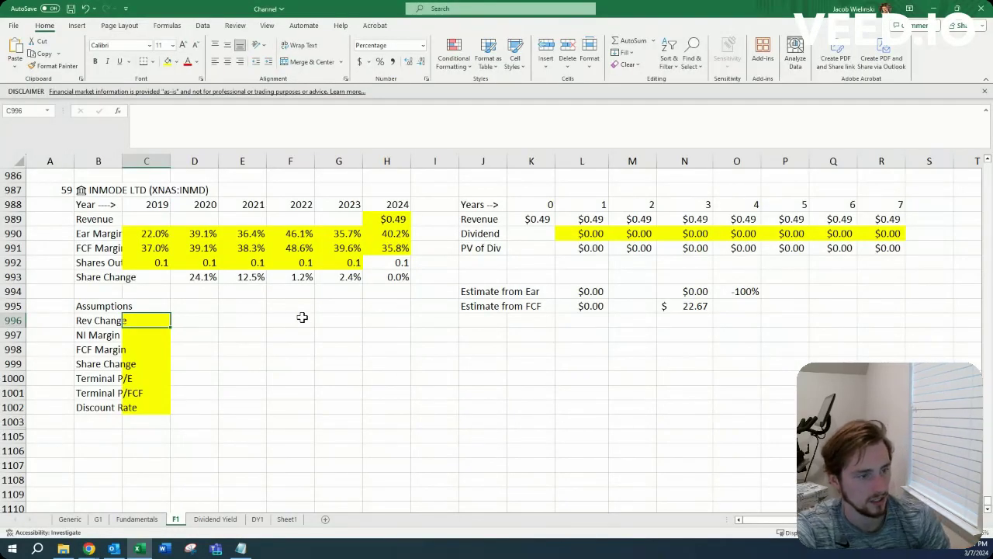
pyautogui.write('6')
pyautogui.press('Return')
pyautogui.press('Return')
pyautogui.press('Return')
pyautogui.press('Return')
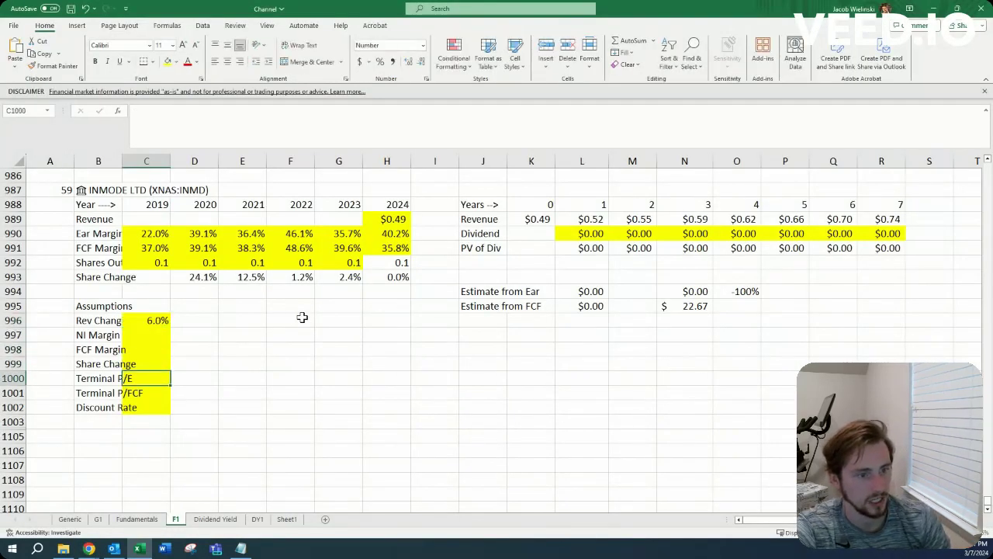
pyautogui.press('Up')
pyautogui.press('Up')
pyautogui.press('Up')
pyautogui.press('Up')
pyautogui.write('7')
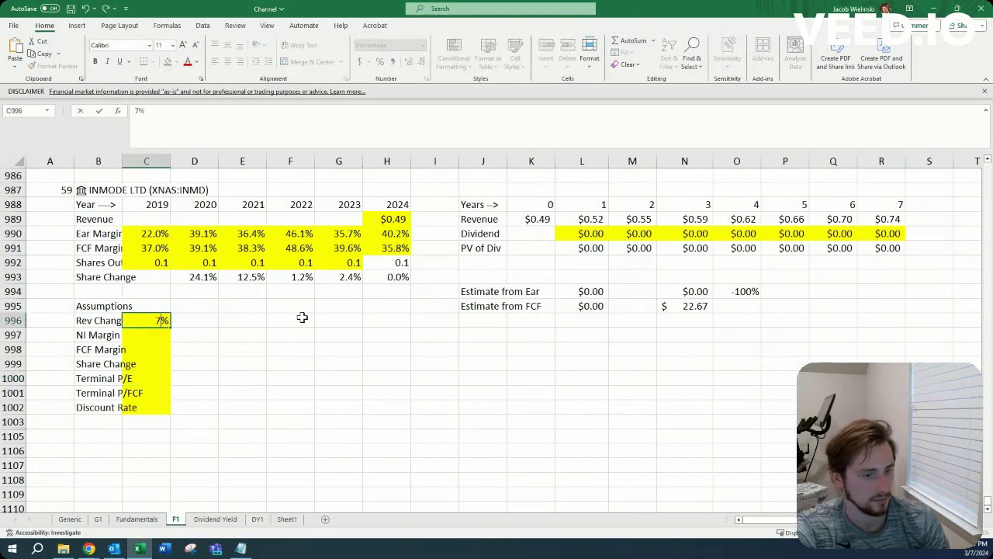
pyautogui.press('Return')
pyautogui.press('Return')
pyautogui.press('Return')
# Enter terminal P/E and P/FCF of 17 and a 15% discount rate.
pyautogui.press('Return')
pyautogui.write('17')
pyautogui.press('Return')
pyautogui.write('17')
pyautogui.press('Return')
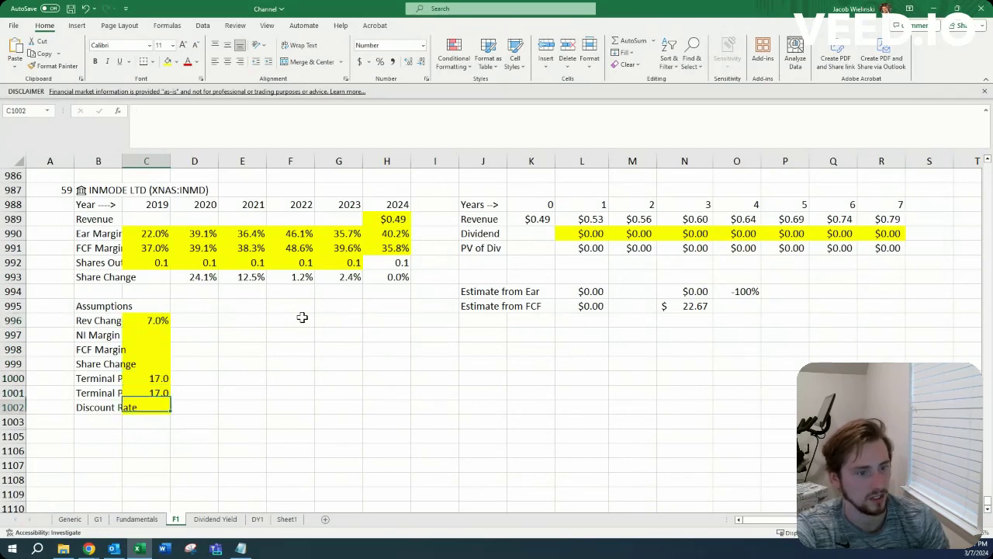
pyautogui.write('15%')
pyautogui.press('Return')
pyautogui.hotkey('alt', 'Tab')
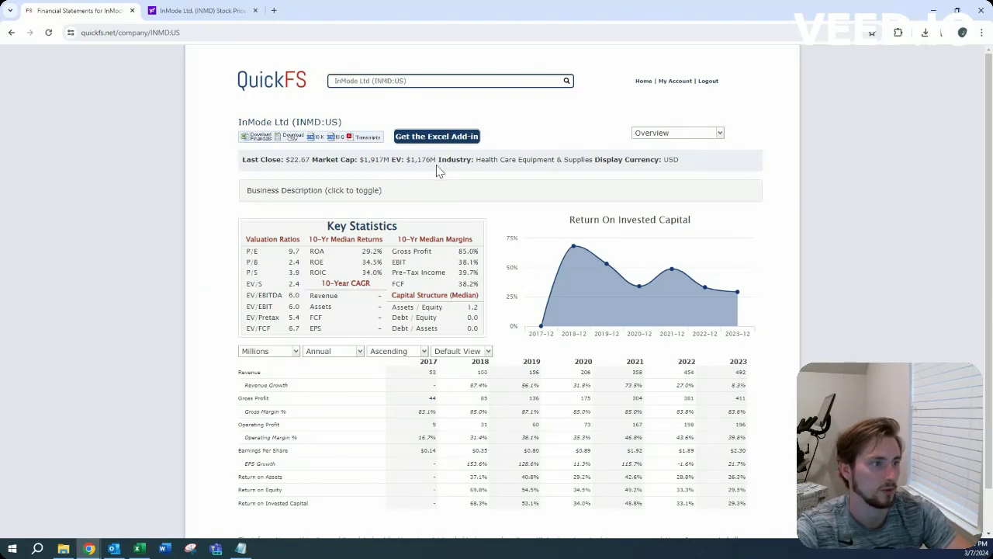
pyautogui.hotkey('alt', 'Tab')
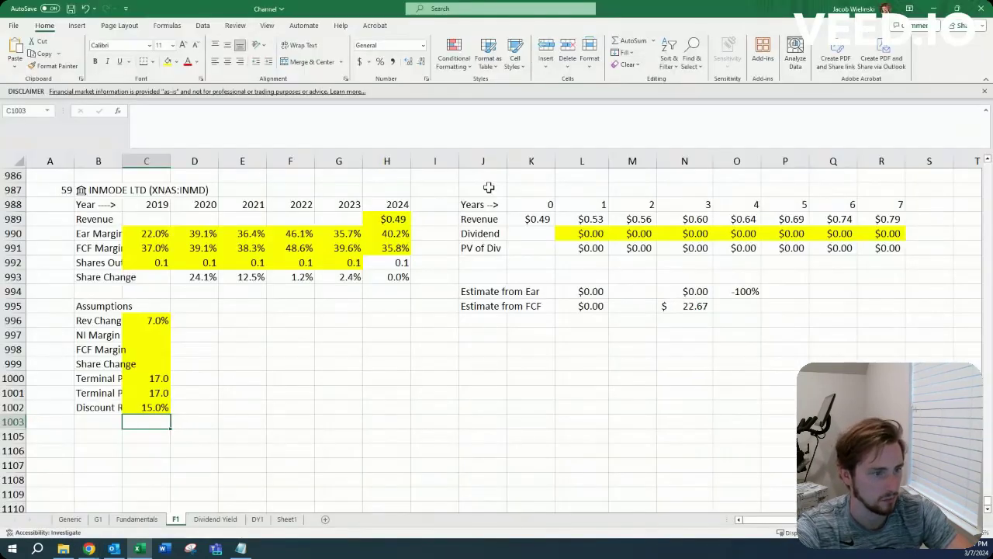
# Check the terminal P/E value and the average of historical margins in C990:H990.
pyautogui.click(160, 377)
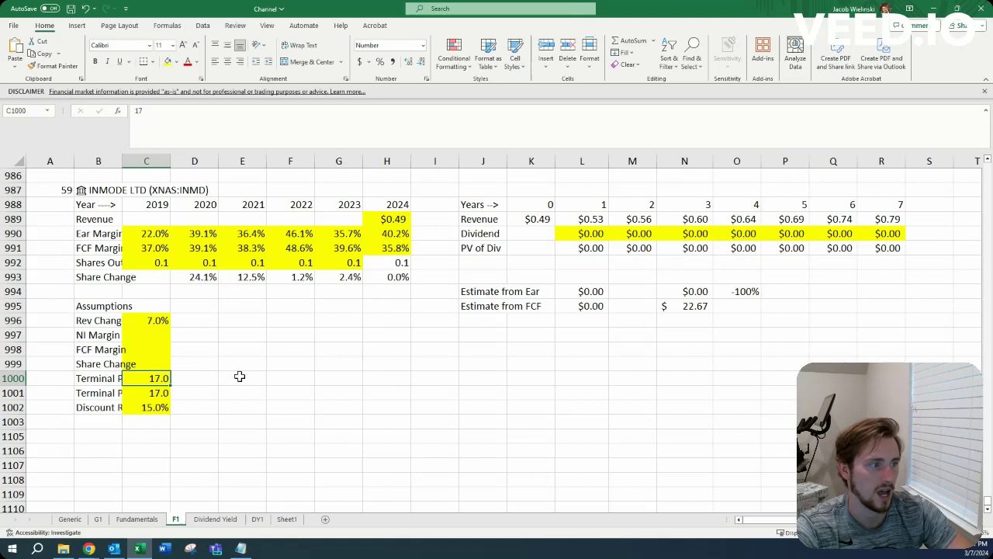
pyautogui.click(265, 383)
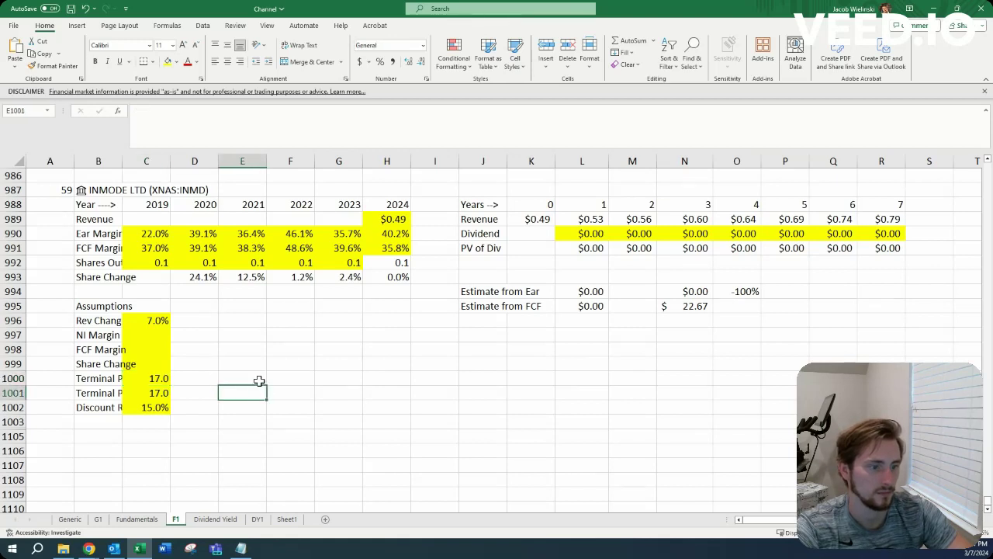
pyautogui.click(294, 382)
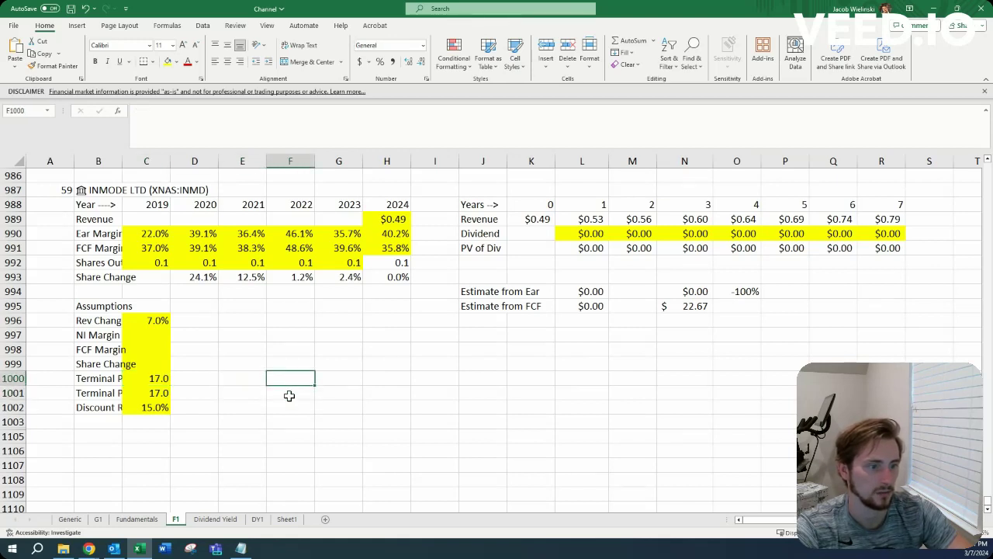
pyautogui.click(288, 394)
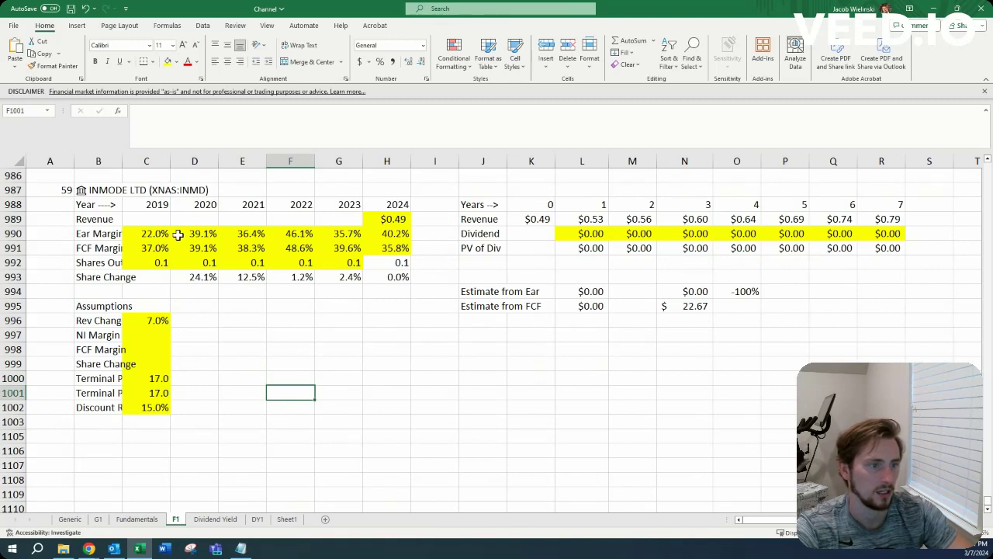
pyautogui.click(152, 234)
pyautogui.hotkey('ctrl', 'shift', 'Right')
pyautogui.hotkey('shift', 'Down')
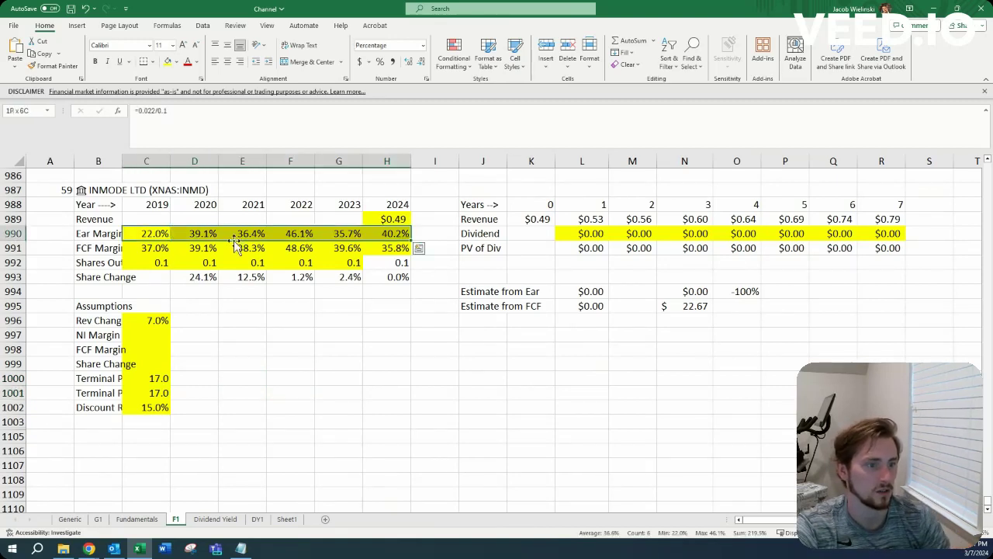
pyautogui.hotkey('ctrl', 'shift', 'Left')
pyautogui.hotkey('ctrl', 'shift', 'Right')
pyautogui.hotkey('shift', 'Up')
pyautogui.press('Down')
pyautogui.press('Down')
pyautogui.press('Down')
pyautogui.press('Down')
pyautogui.press('Down')
pyautogui.press('Down')
pyautogui.press('Down')
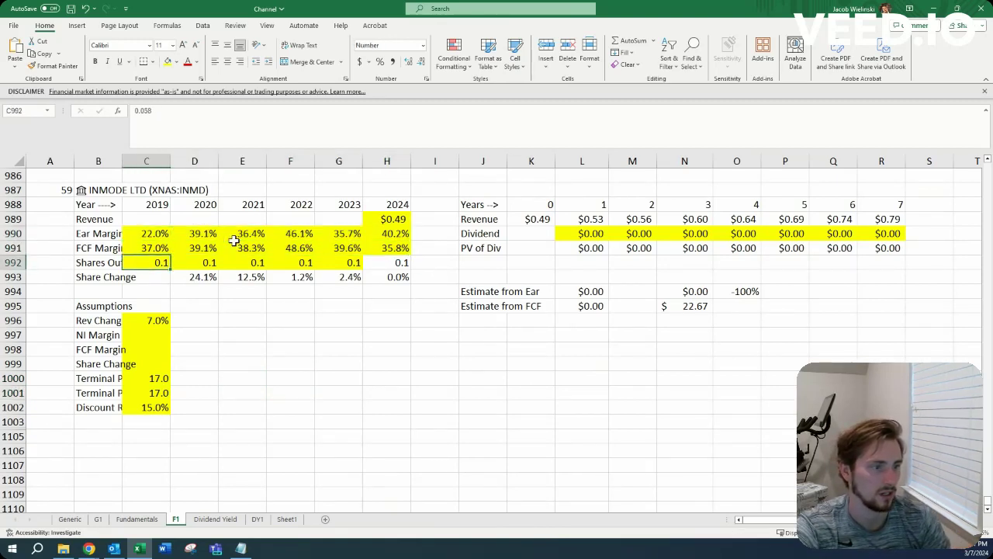
# Enter a 35% NI margin in C997 and a 40% FCF margin in C998.
pyautogui.write('35')
pyautogui.press('Return')
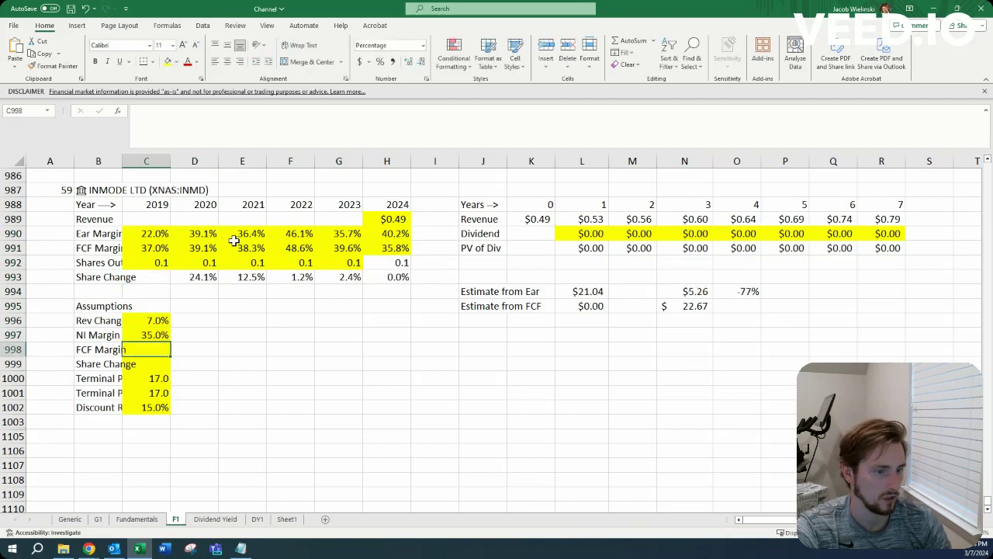
pyautogui.write('40')
pyautogui.press('Return')
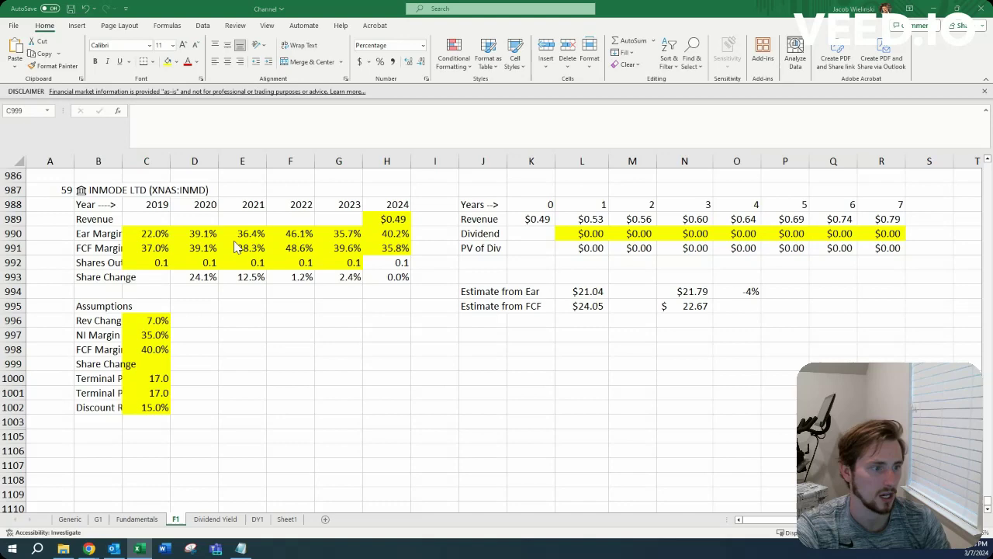
# Recheck InMode's cash flow statement in QuickFS, then set share change to 1%.
pyautogui.hotkey('alt', 'Tab')
pyautogui.click(717, 133)
pyautogui.click(707, 184)
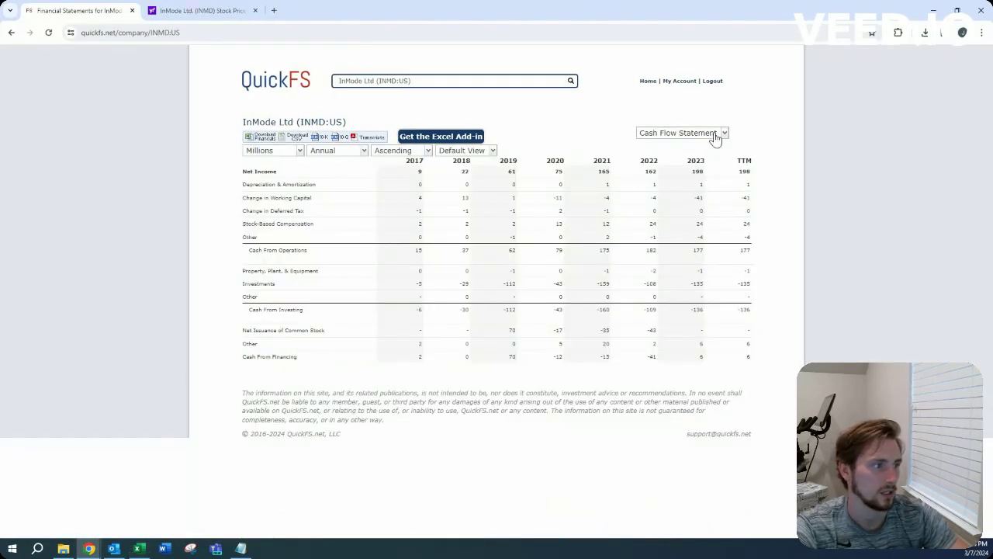
pyautogui.click(715, 134)
pyautogui.click(700, 147)
pyautogui.hotkey('alt', 'Tab')
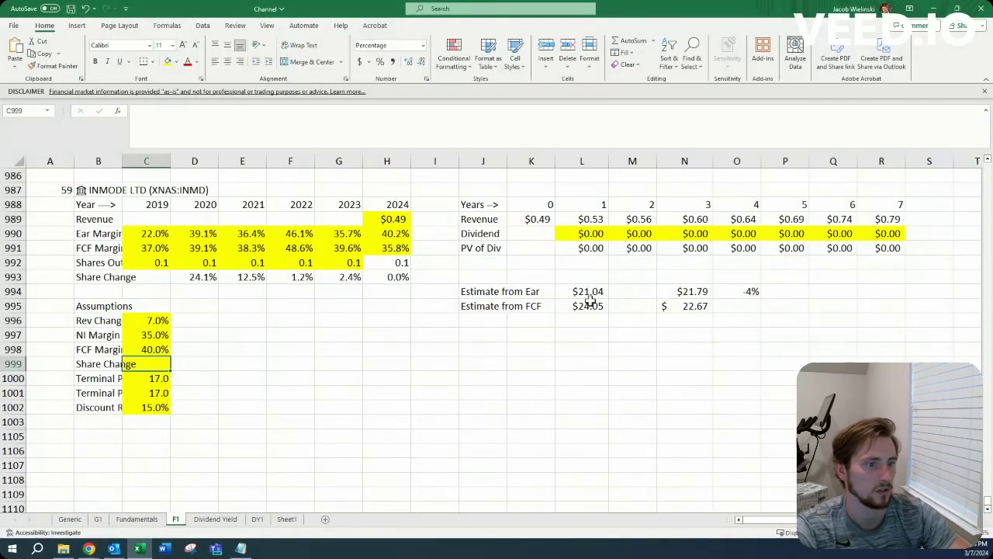
pyautogui.write('1')
pyautogui.press('Return')
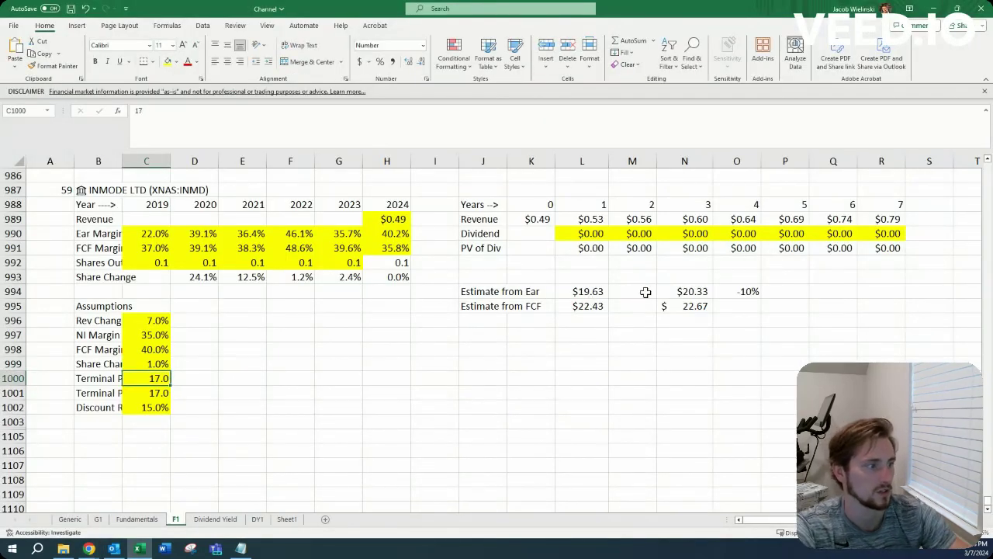
pyautogui.click(742, 304)
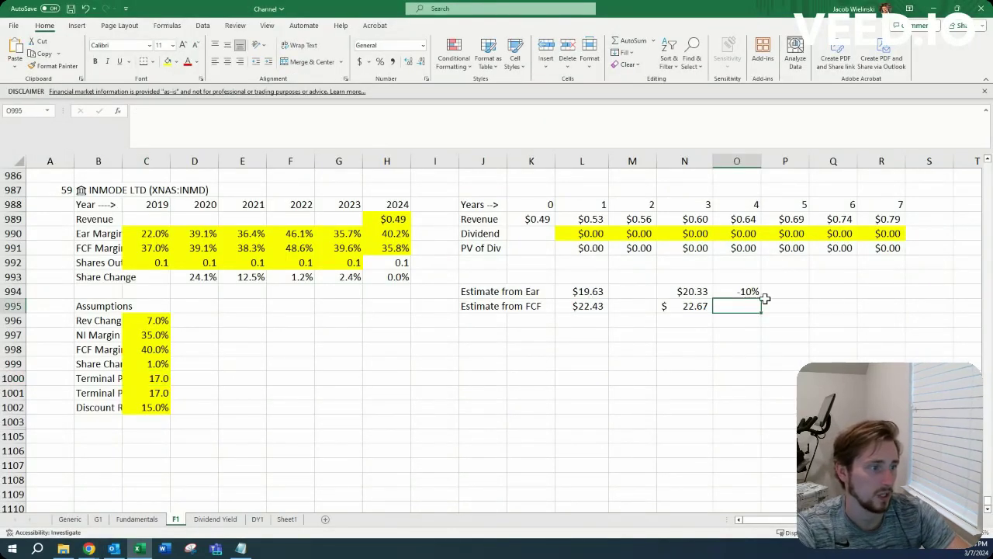
pyautogui.click(73, 234)
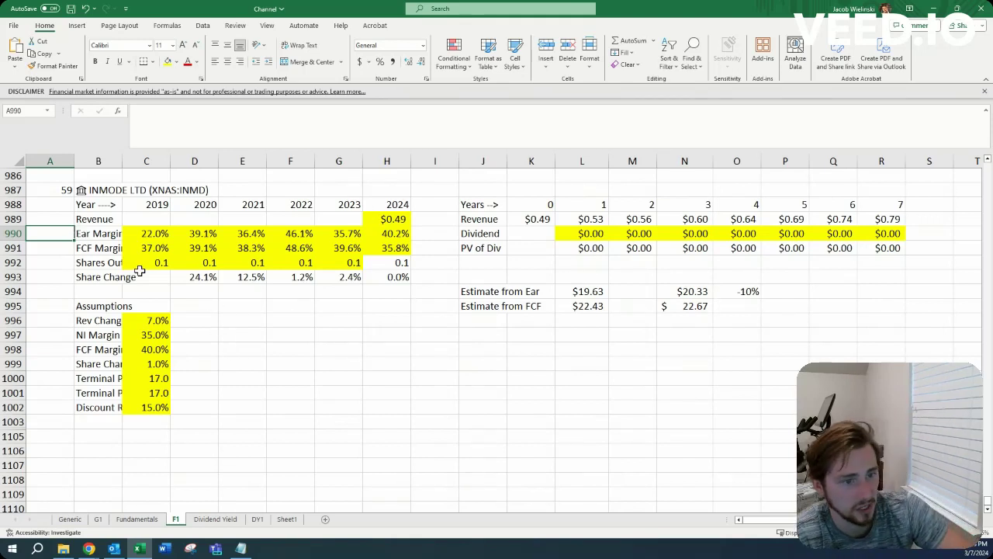
pyautogui.click(59, 275)
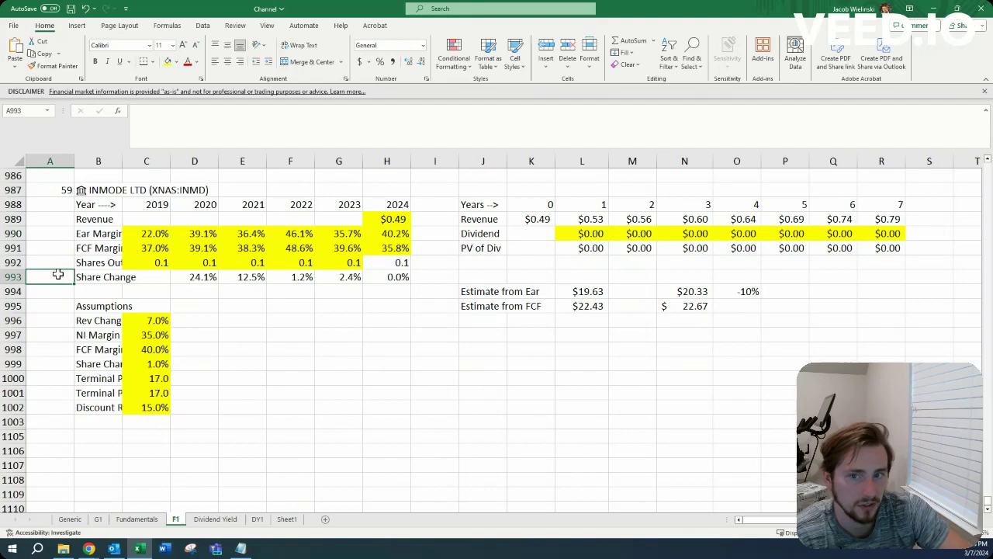
pyautogui.click(277, 362)
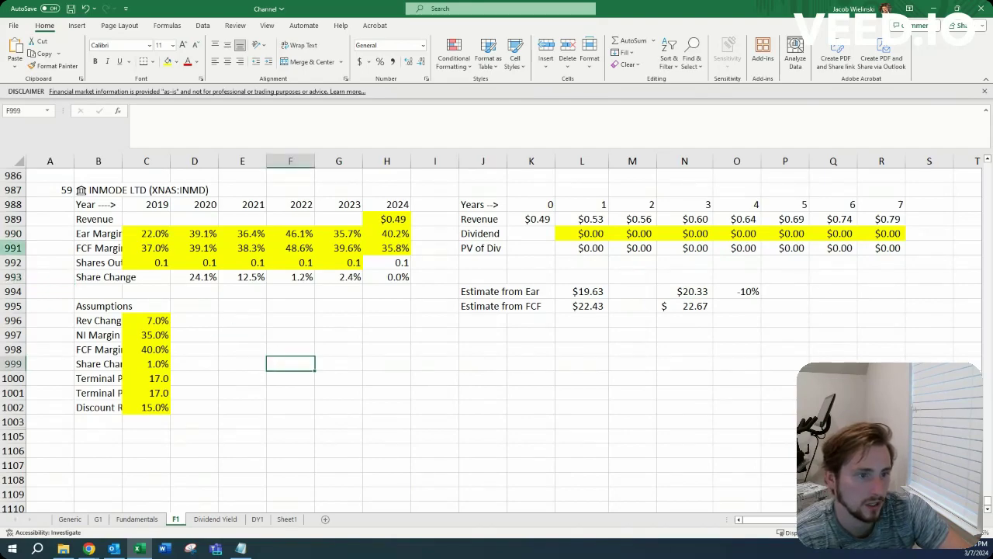